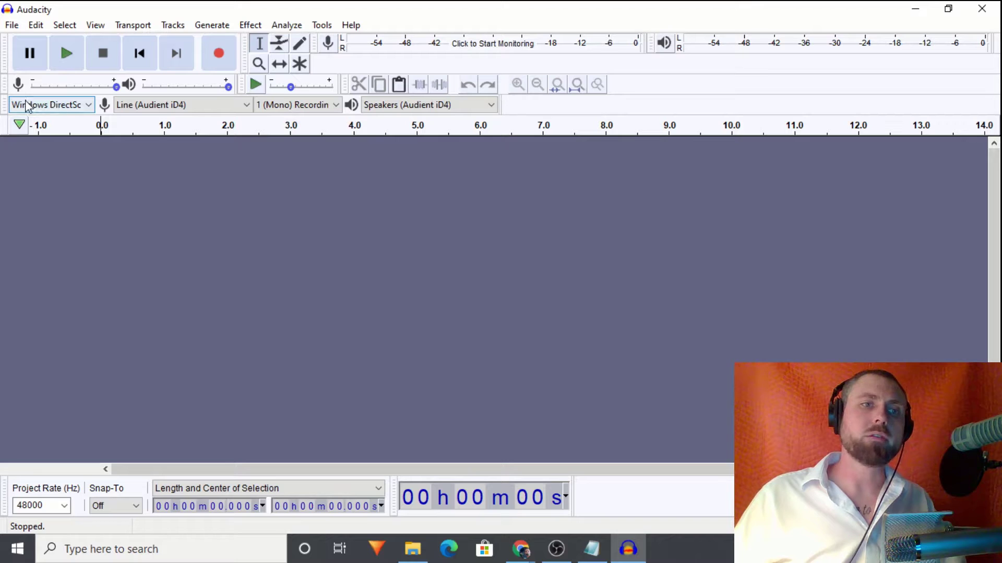
# Set the audio host to Windows WASAPI and check the available recording devices.
pyautogui.click(55, 106)
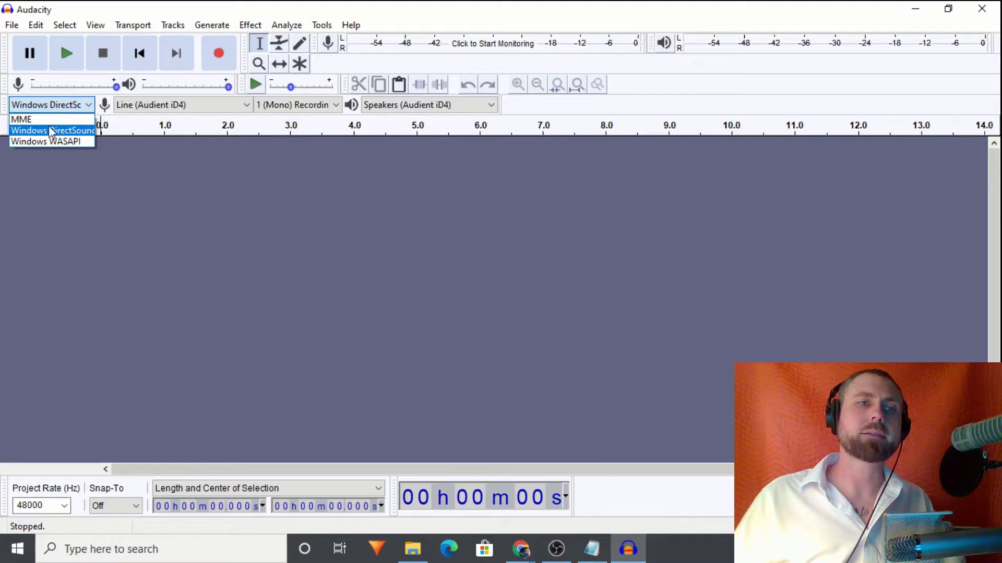
pyautogui.click(44, 142)
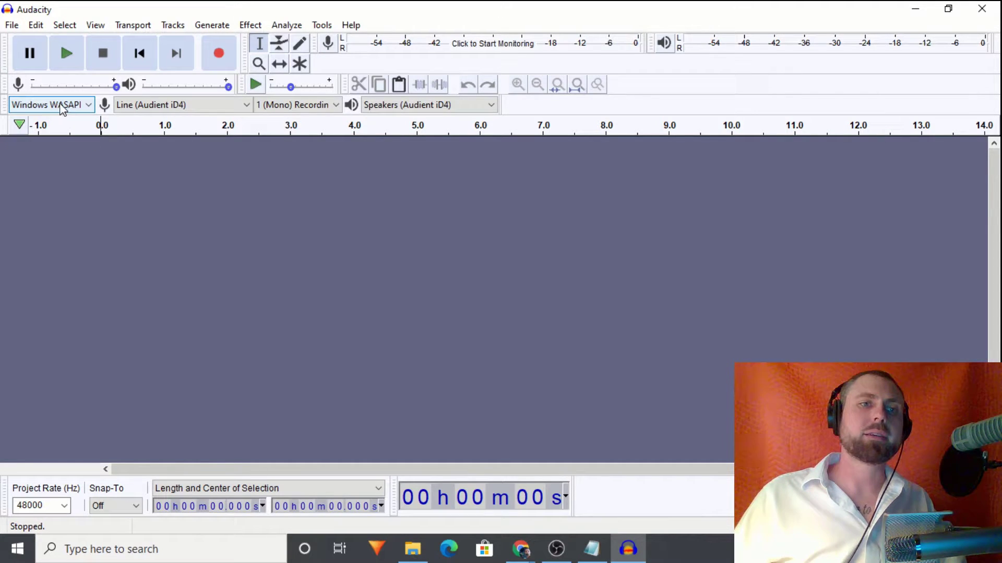
pyautogui.click(175, 110)
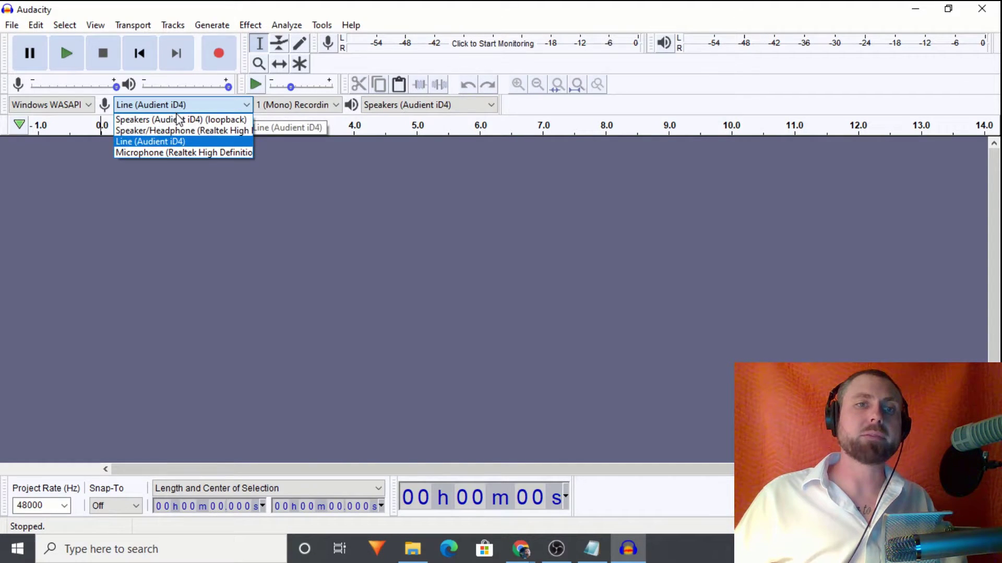
pyautogui.click(508, 114)
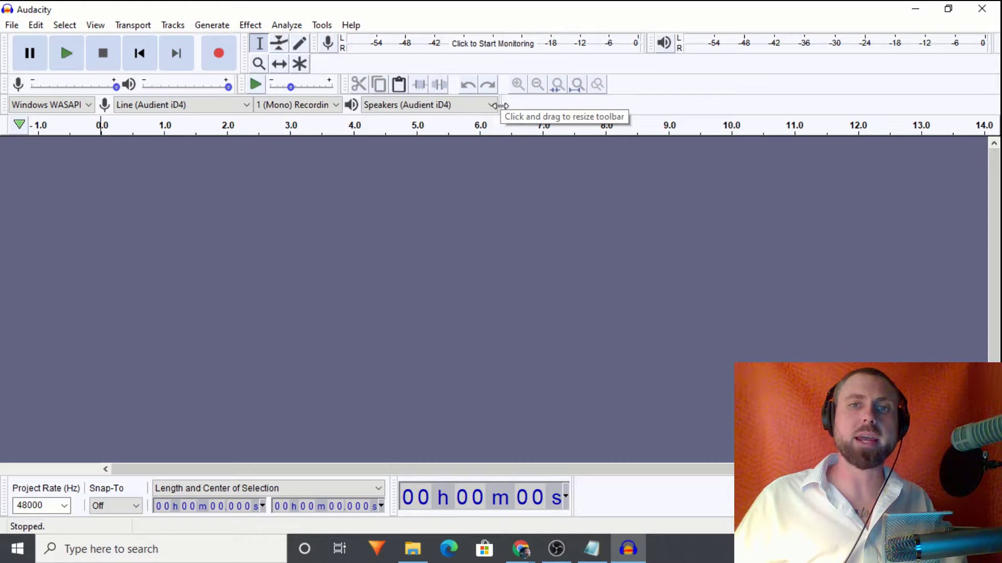
# Widen the device toolbar until the full recording device names are readable.
pyautogui.moveTo(500, 106); pyautogui.dragTo(743, 116)
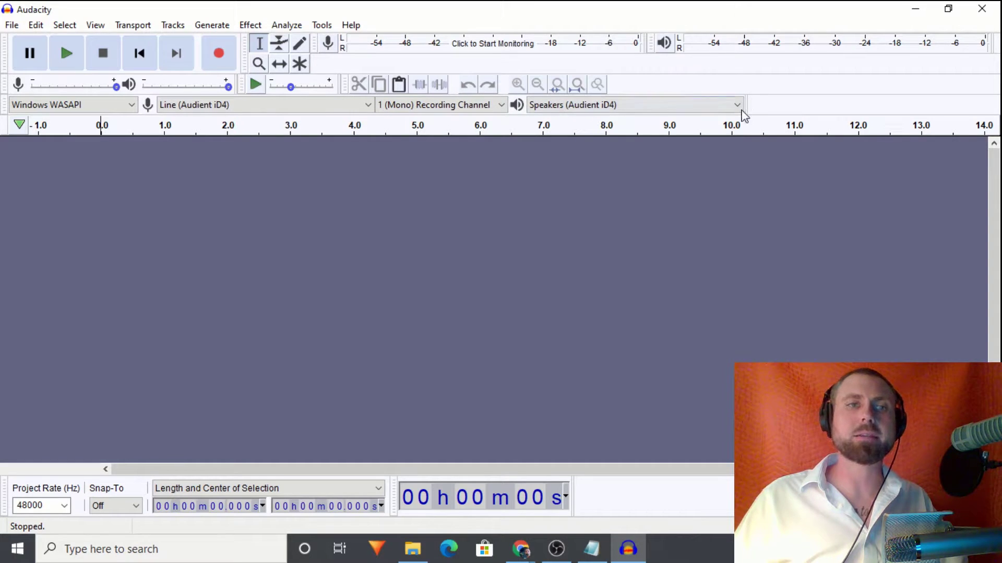
pyautogui.click(284, 106)
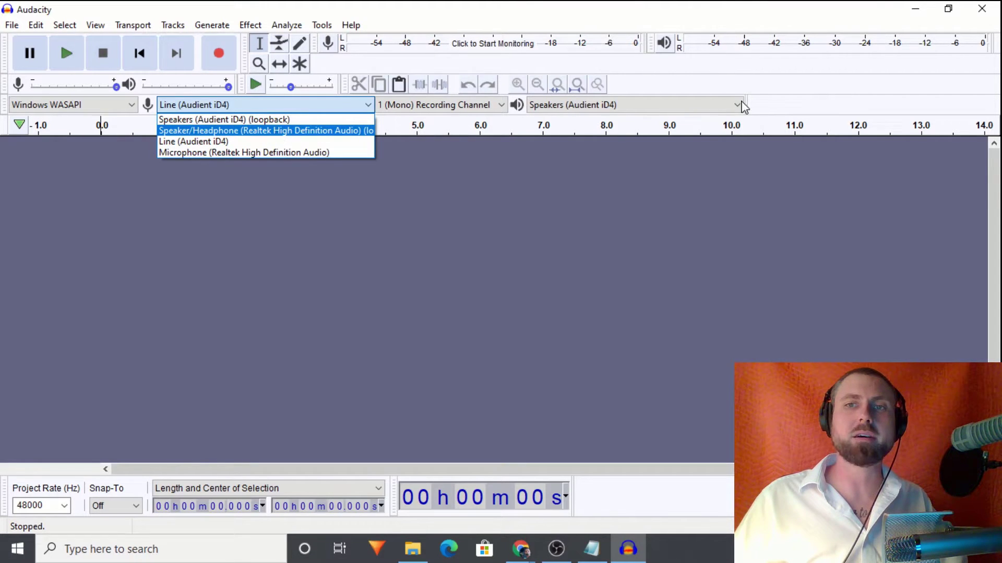
pyautogui.click(760, 113)
pyautogui.moveTo(746, 104); pyautogui.dragTo(918, 107)
# Set the recording device to Speakers (Audient iD4) (loopback).
pyautogui.click(347, 106)
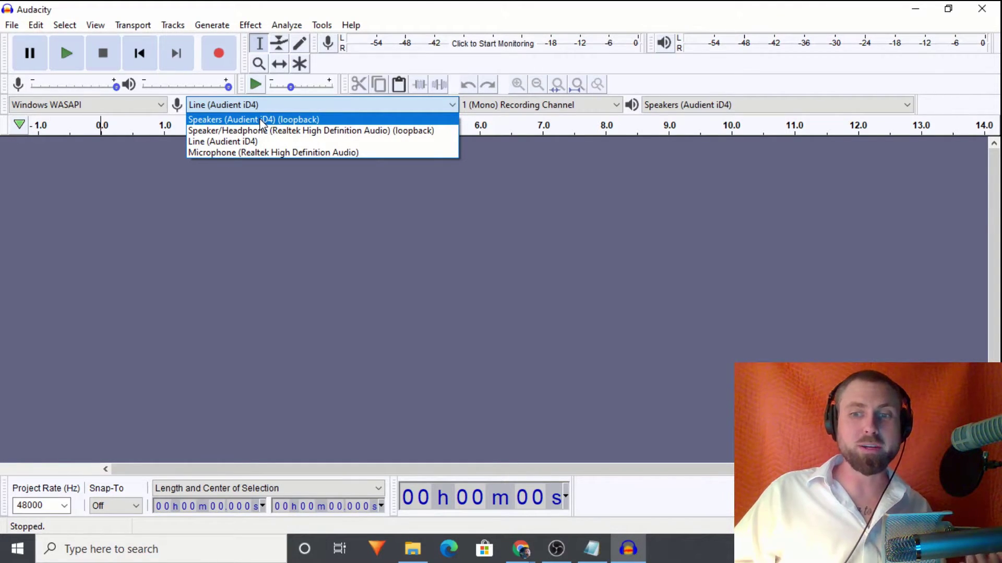
pyautogui.press('Down')
pyautogui.press('Down')
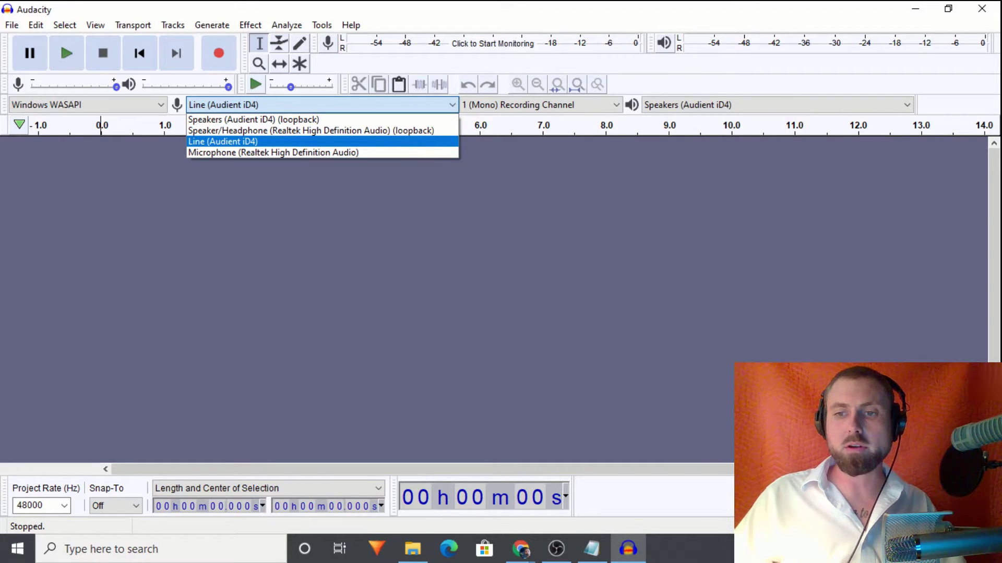
pyautogui.press('Return')
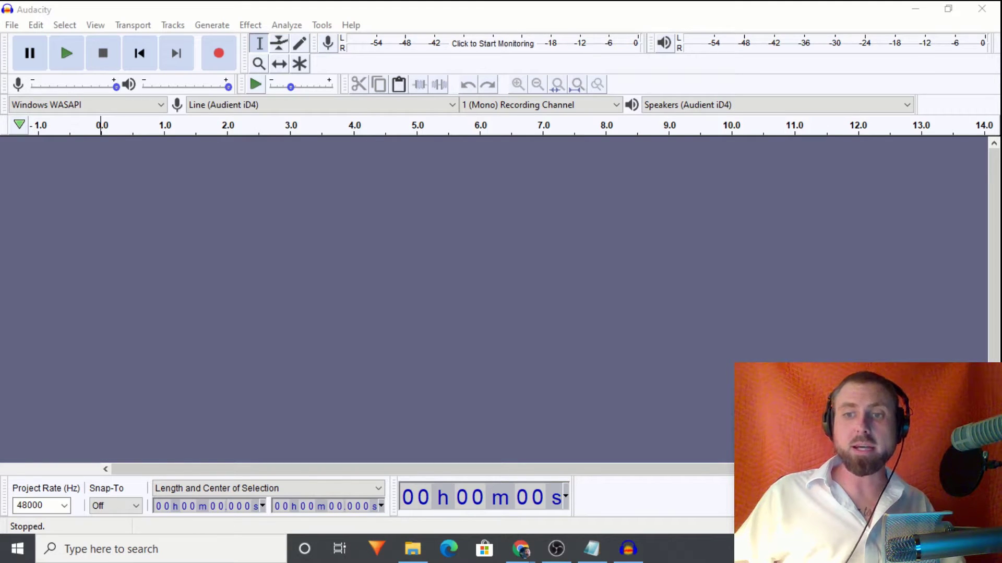
pyautogui.click(253, 108)
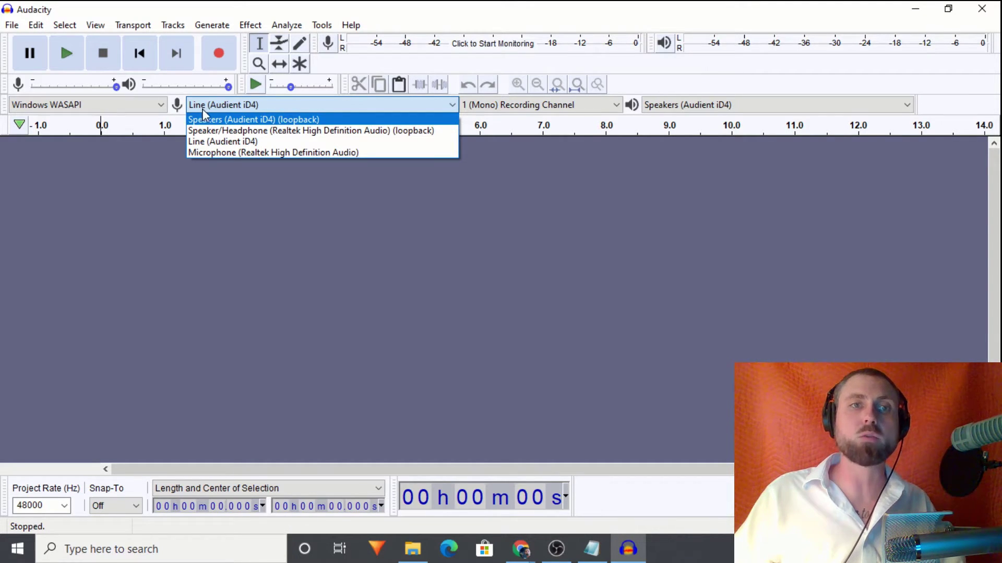
pyautogui.click(272, 121)
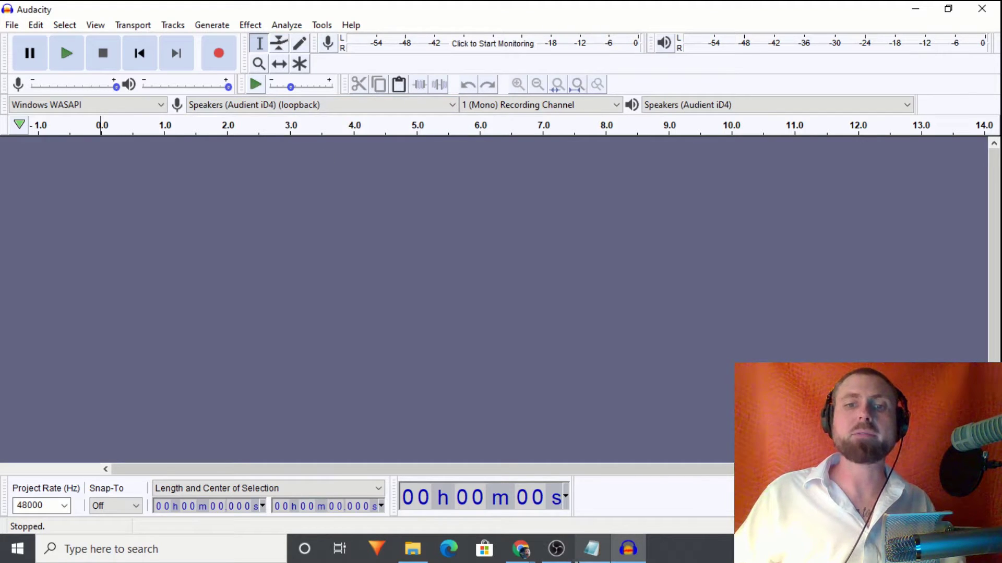
# Switch to the voice-over website in Chrome and rewind the 2020 demo audio to 00:00.
pyautogui.moveTo(521, 549)
pyautogui.click(565, 519)
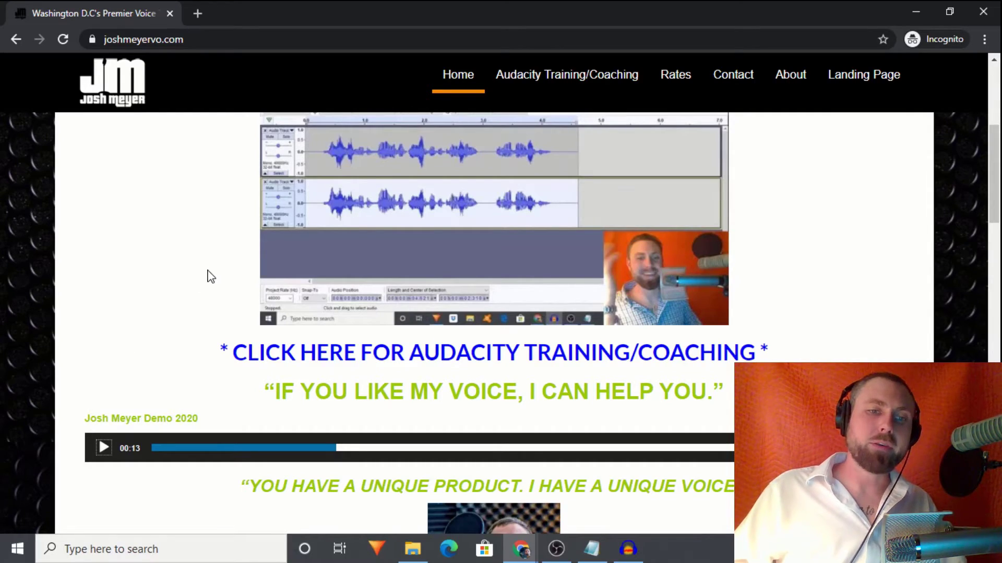
pyautogui.click(153, 449)
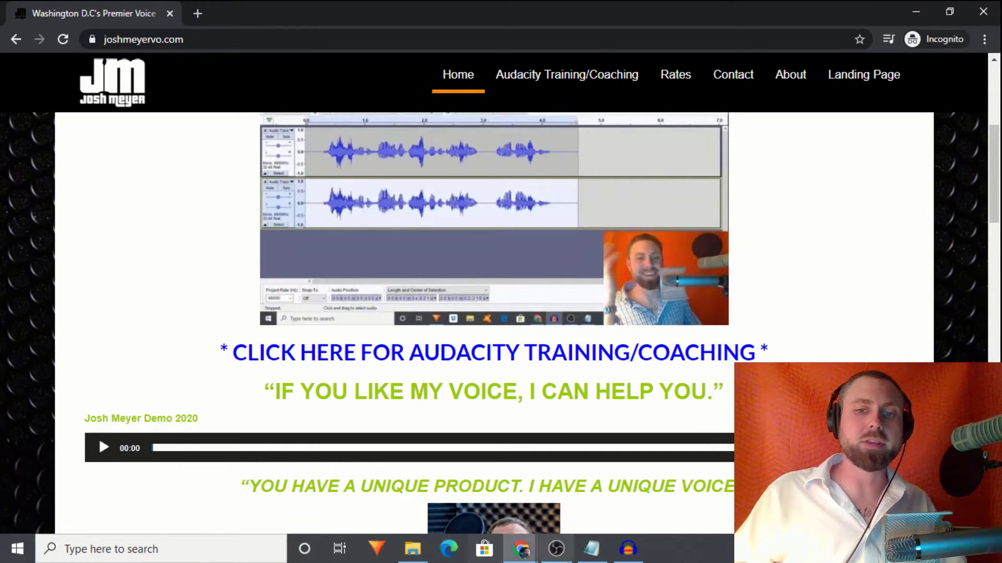
# Start recording in Audacity and play the 2020 demo on the Chrome page so the computer audio is captured.
pyautogui.click(628, 549)
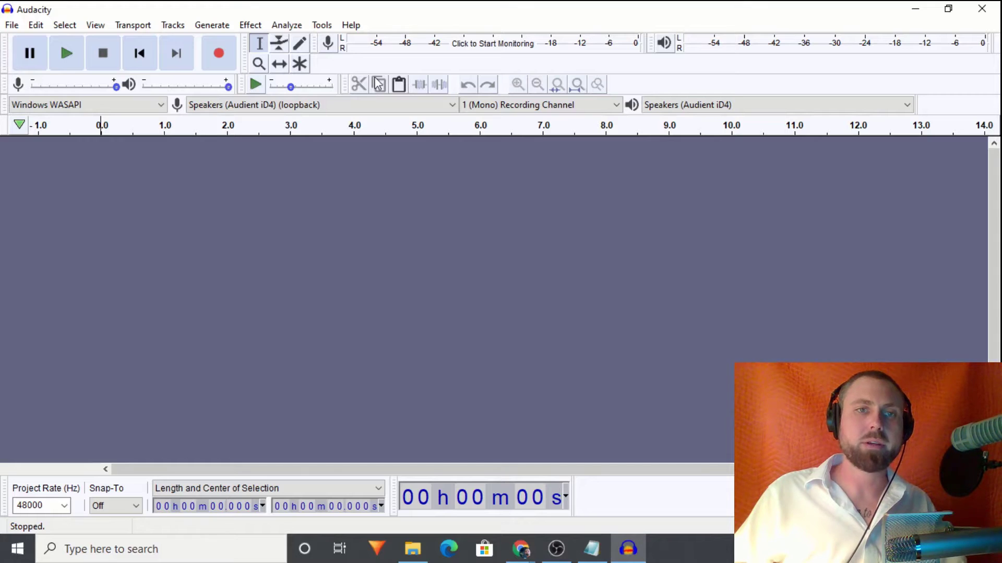
pyautogui.click(219, 59)
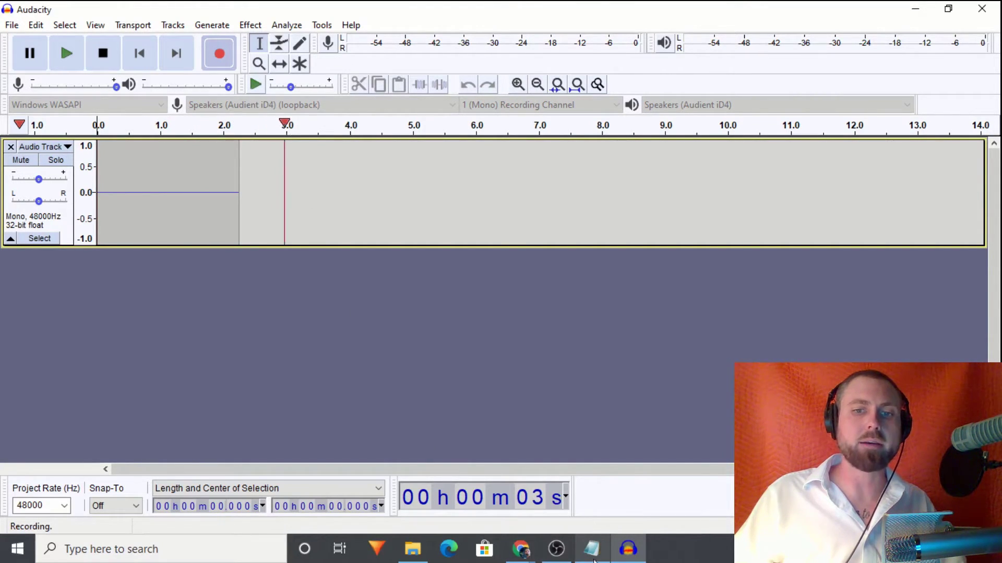
pyautogui.moveTo(519, 548)
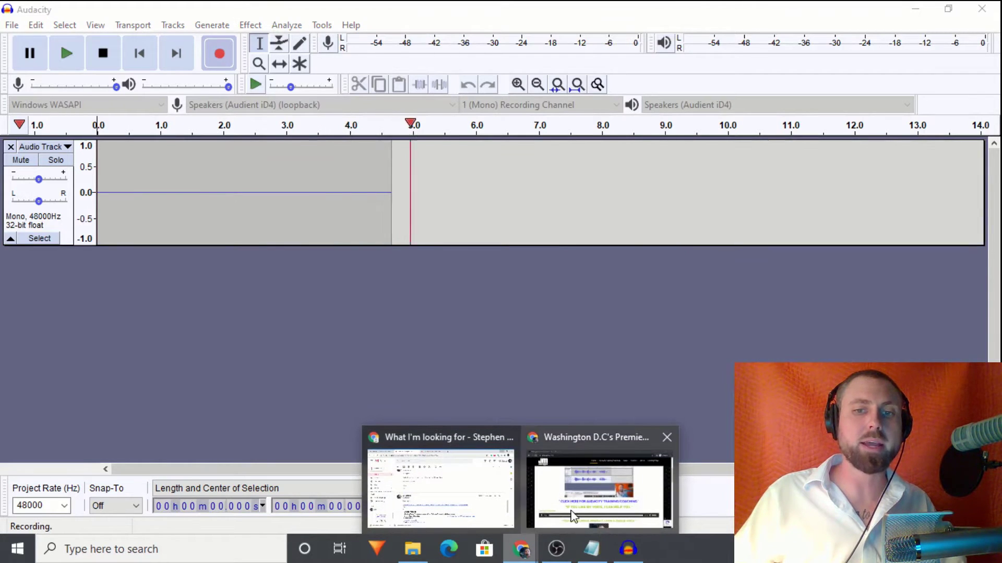
pyautogui.click(574, 517)
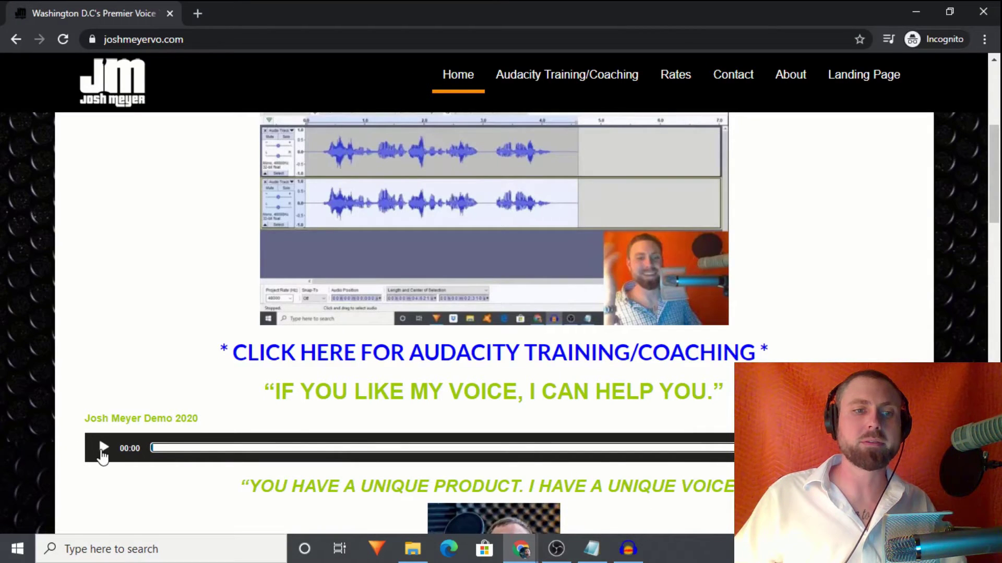
pyautogui.click(103, 449)
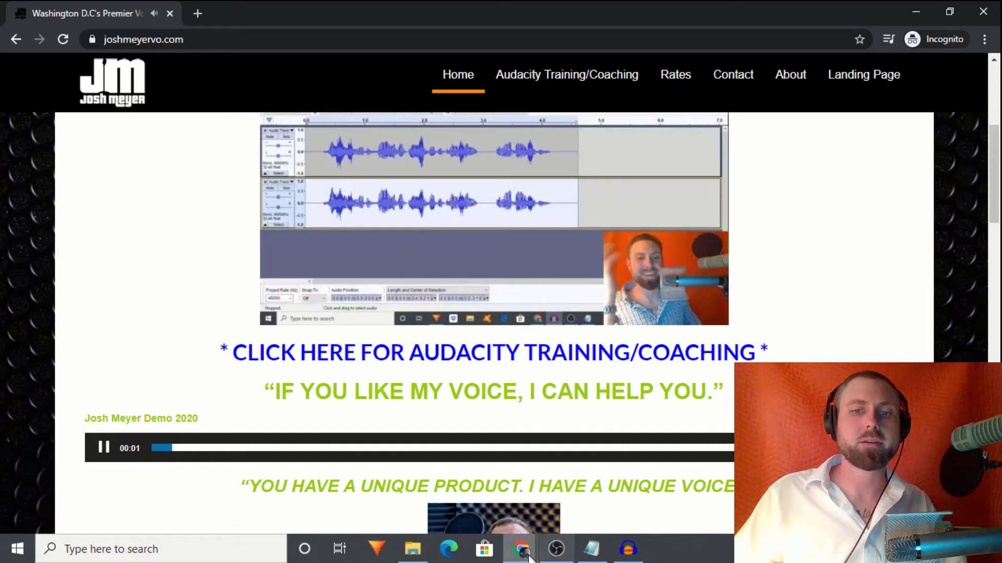
pyautogui.click(617, 556)
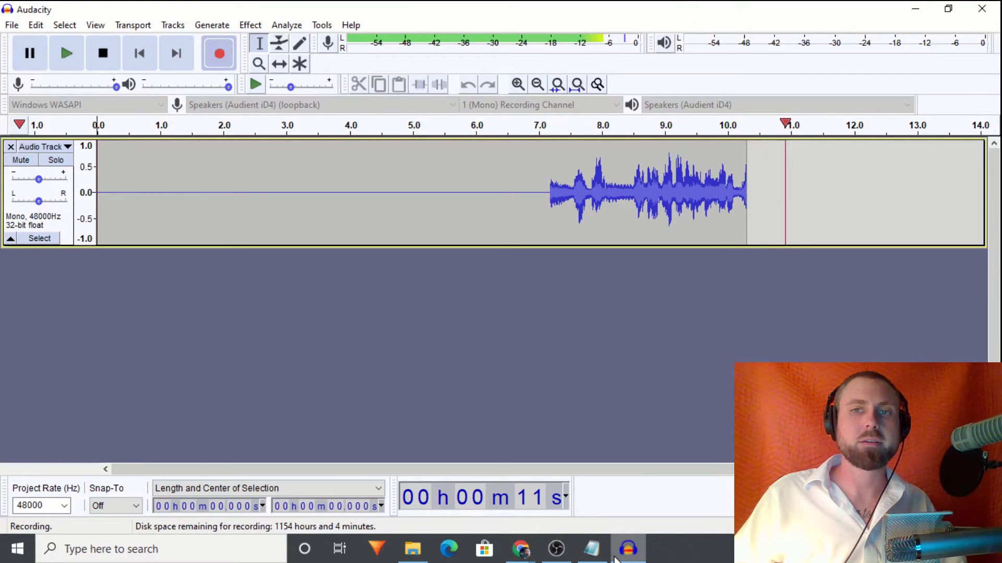
# Pause the demo playing in Chrome and stop the recording in Audacity.
pyautogui.moveTo(609, 556)
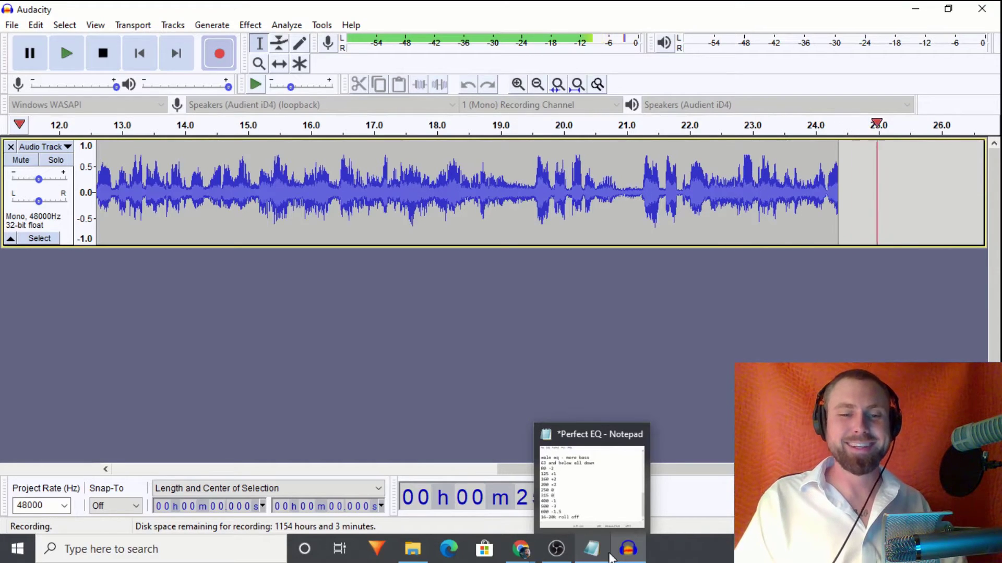
pyautogui.moveTo(542, 560)
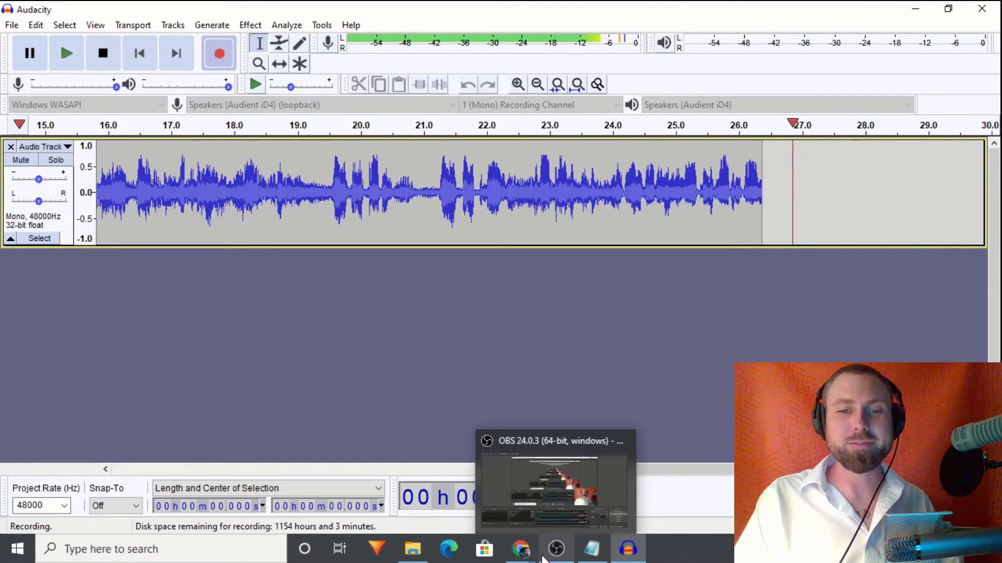
pyautogui.click(582, 503)
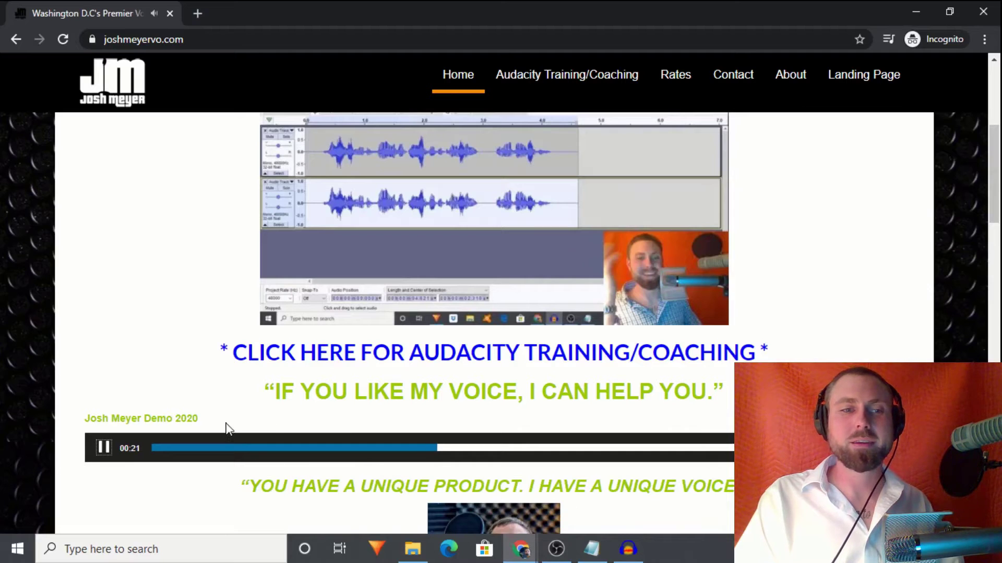
pyautogui.click(103, 448)
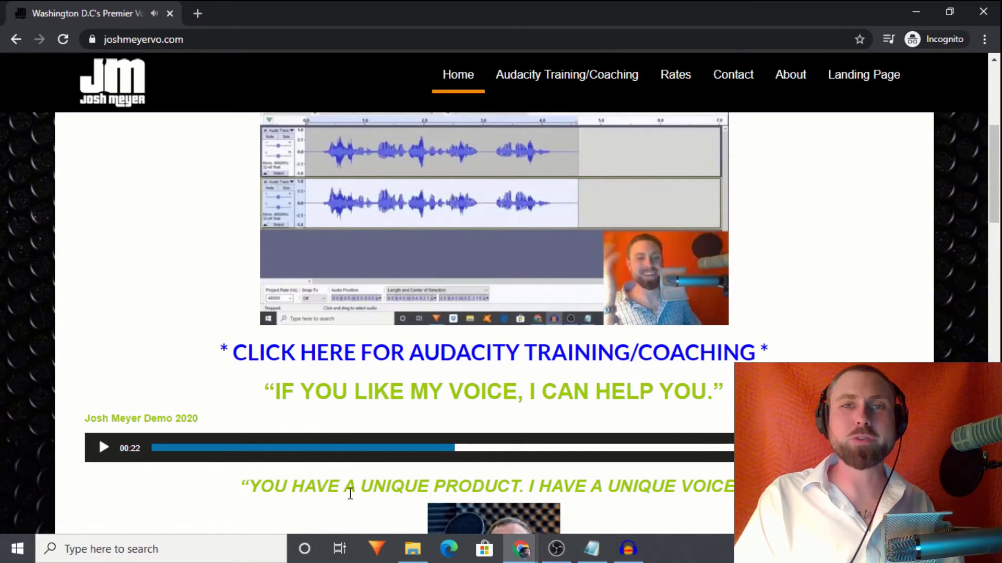
pyautogui.click(635, 556)
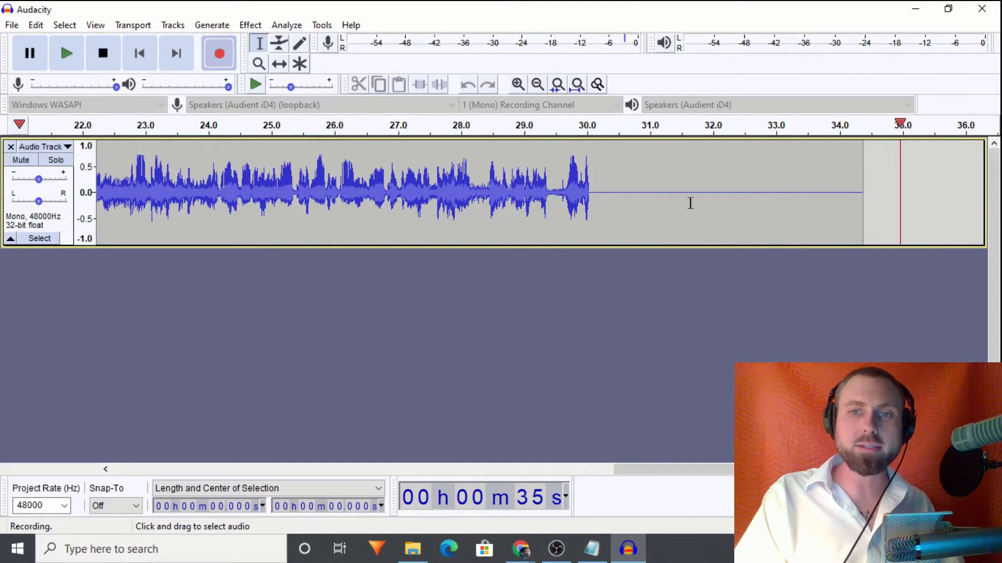
pyautogui.press('space')
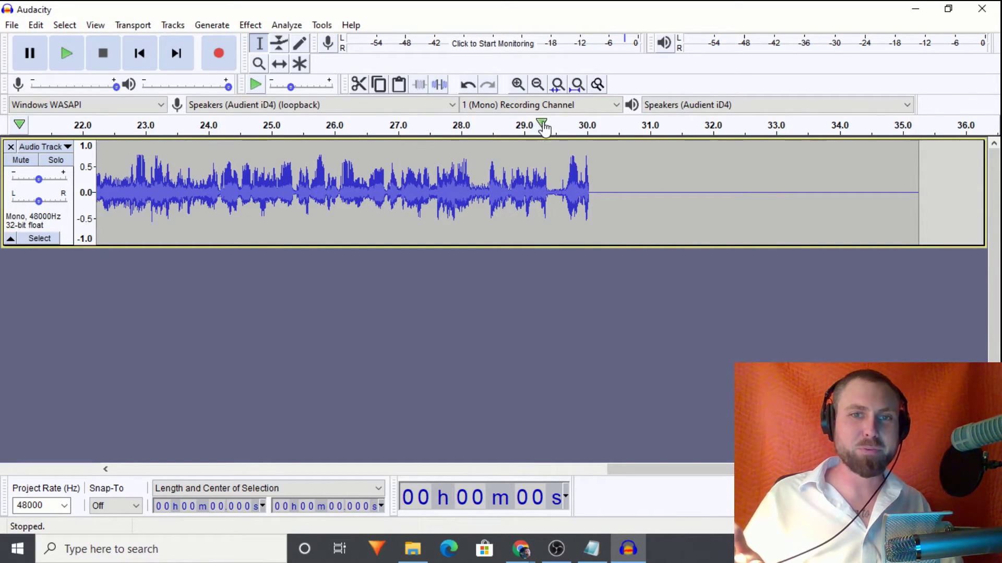
# Set the audio host to Windows DirectSound and the recording device to Line (Audient iD4).
pyautogui.click(129, 105)
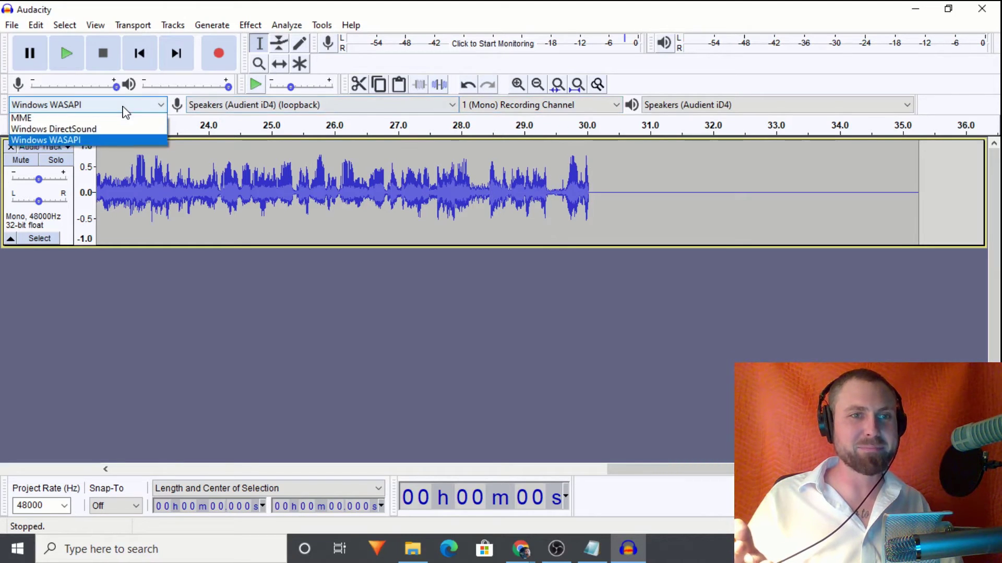
pyautogui.click(295, 111)
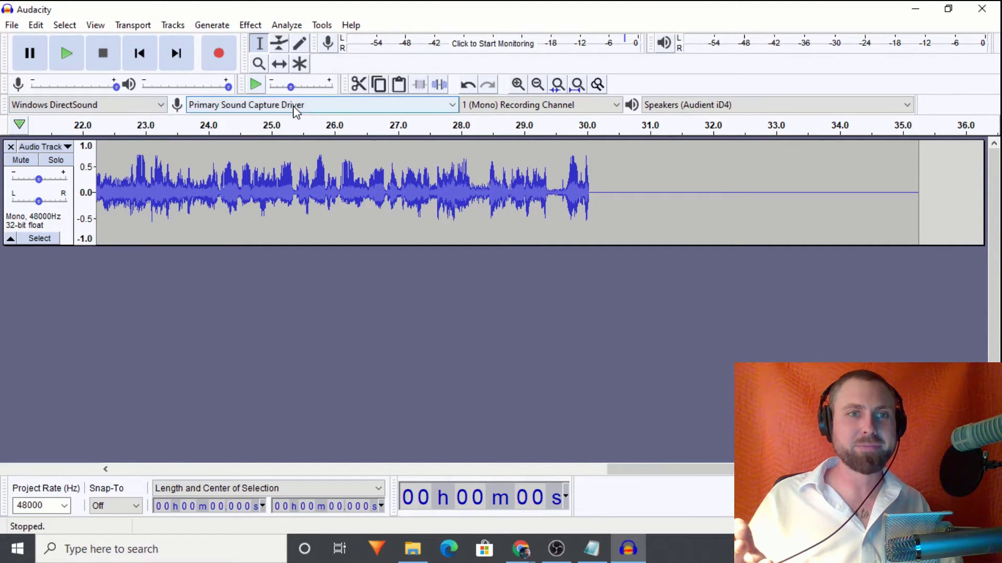
pyautogui.click(380, 107)
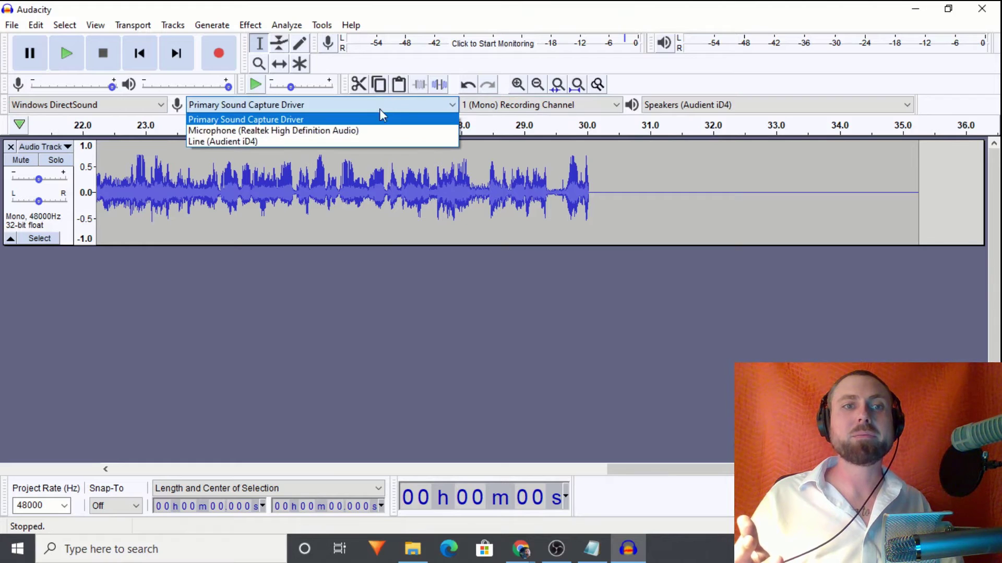
pyautogui.click(330, 131)
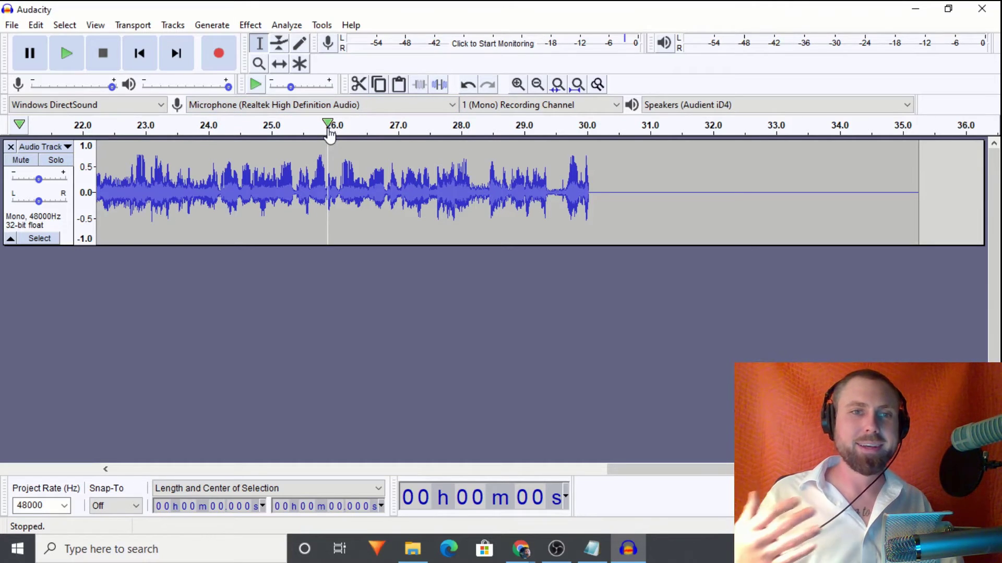
pyautogui.click(320, 105)
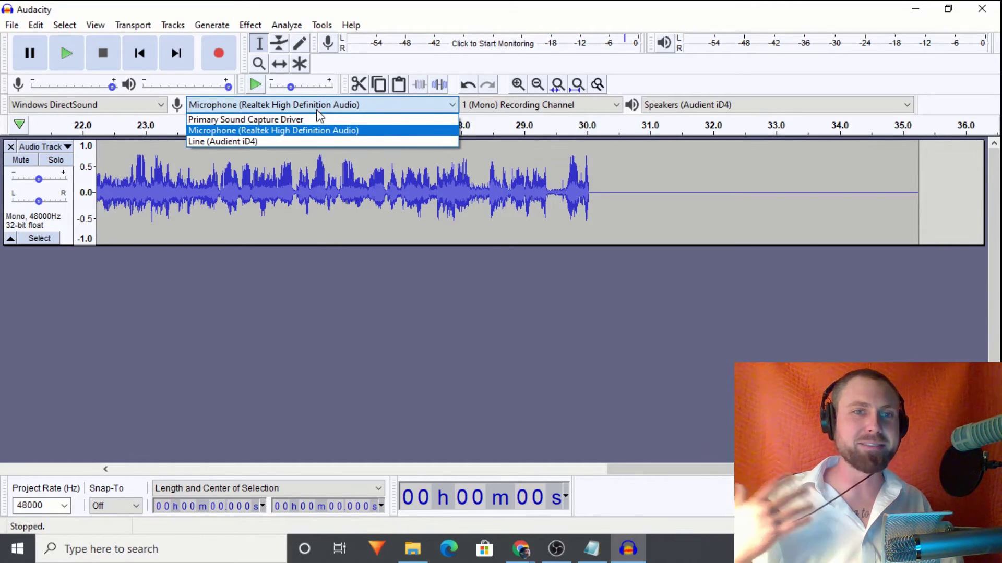
pyautogui.click(309, 141)
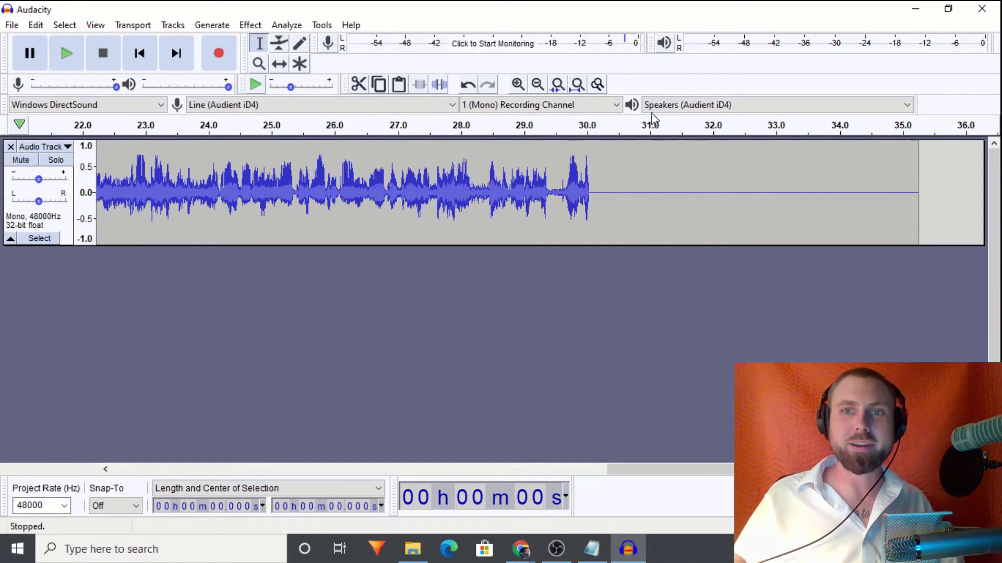
# Choose Speakers (Audient iD4) for playback and play a few seconds of the recording from about 7.1 s.
pyautogui.click(686, 108)
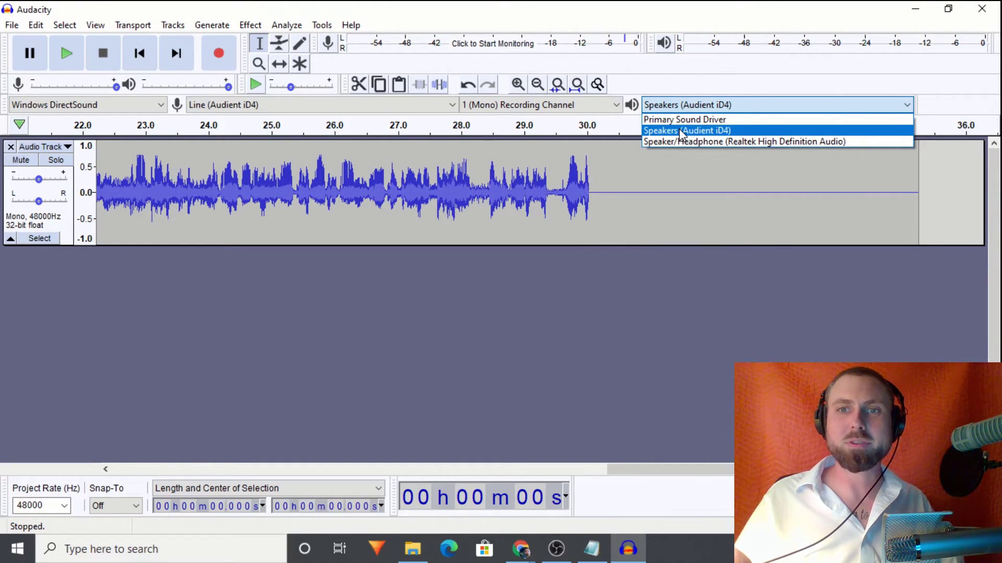
pyautogui.click(682, 131)
pyautogui.press('space')
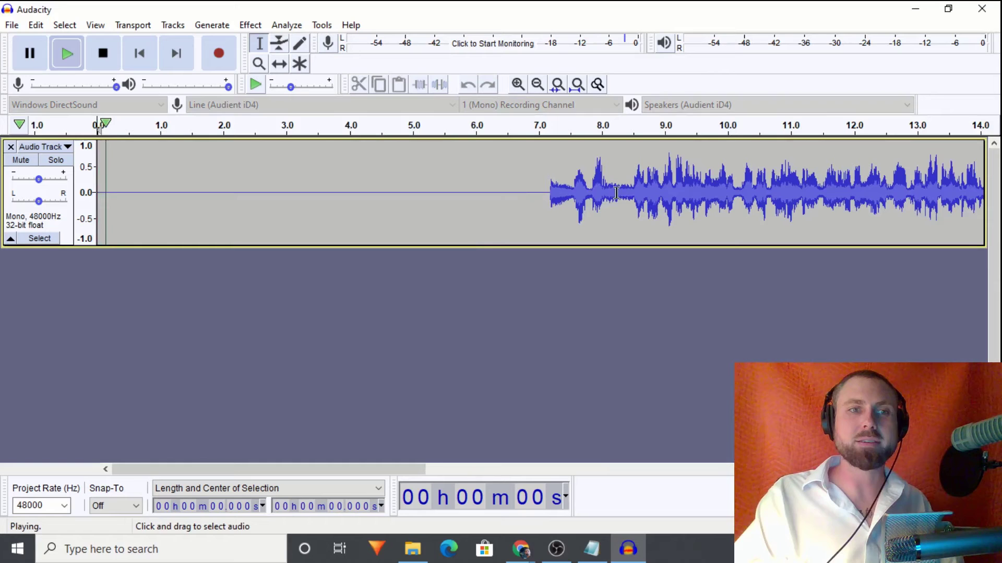
pyautogui.click(545, 194)
pyautogui.press('space')
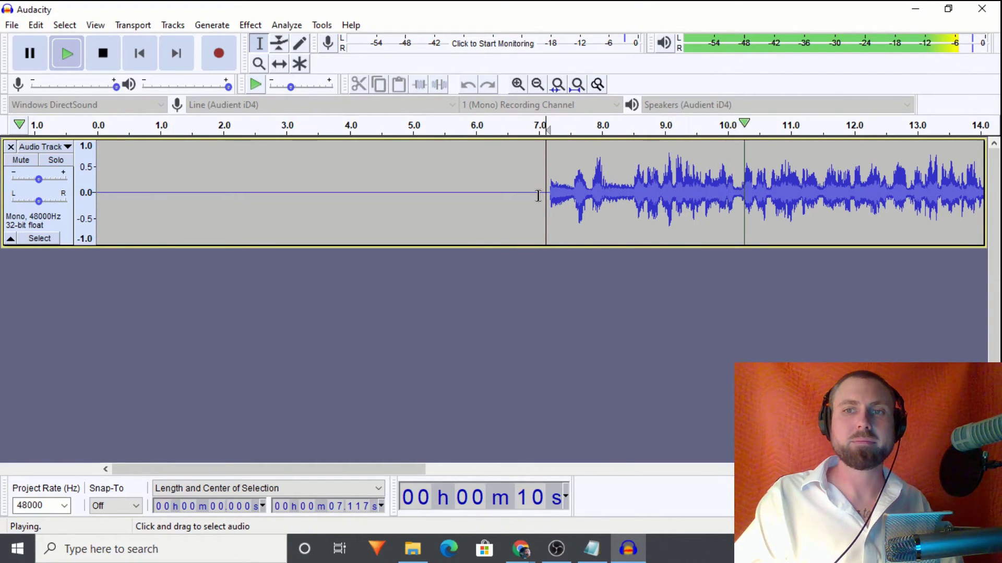
pyautogui.press('space')
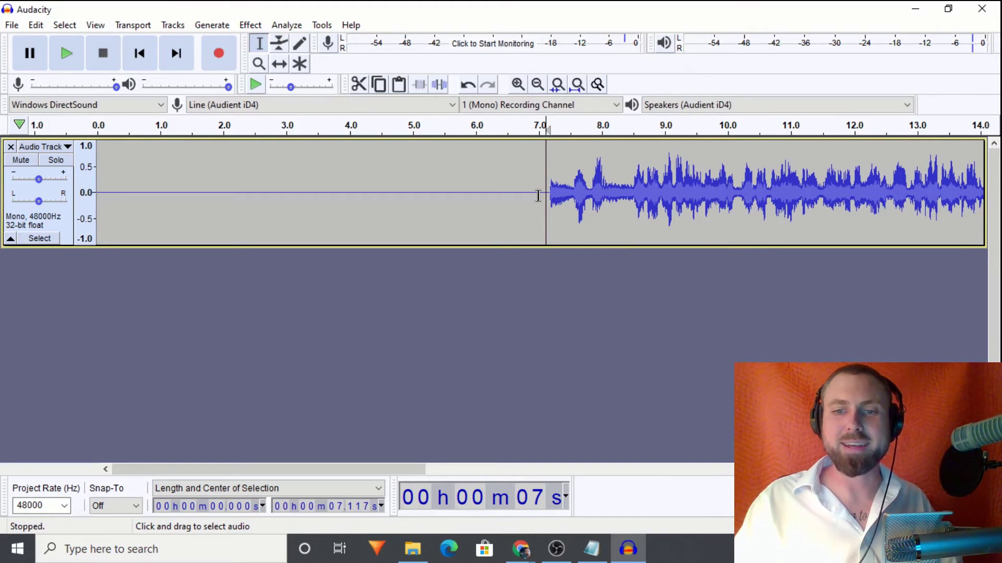